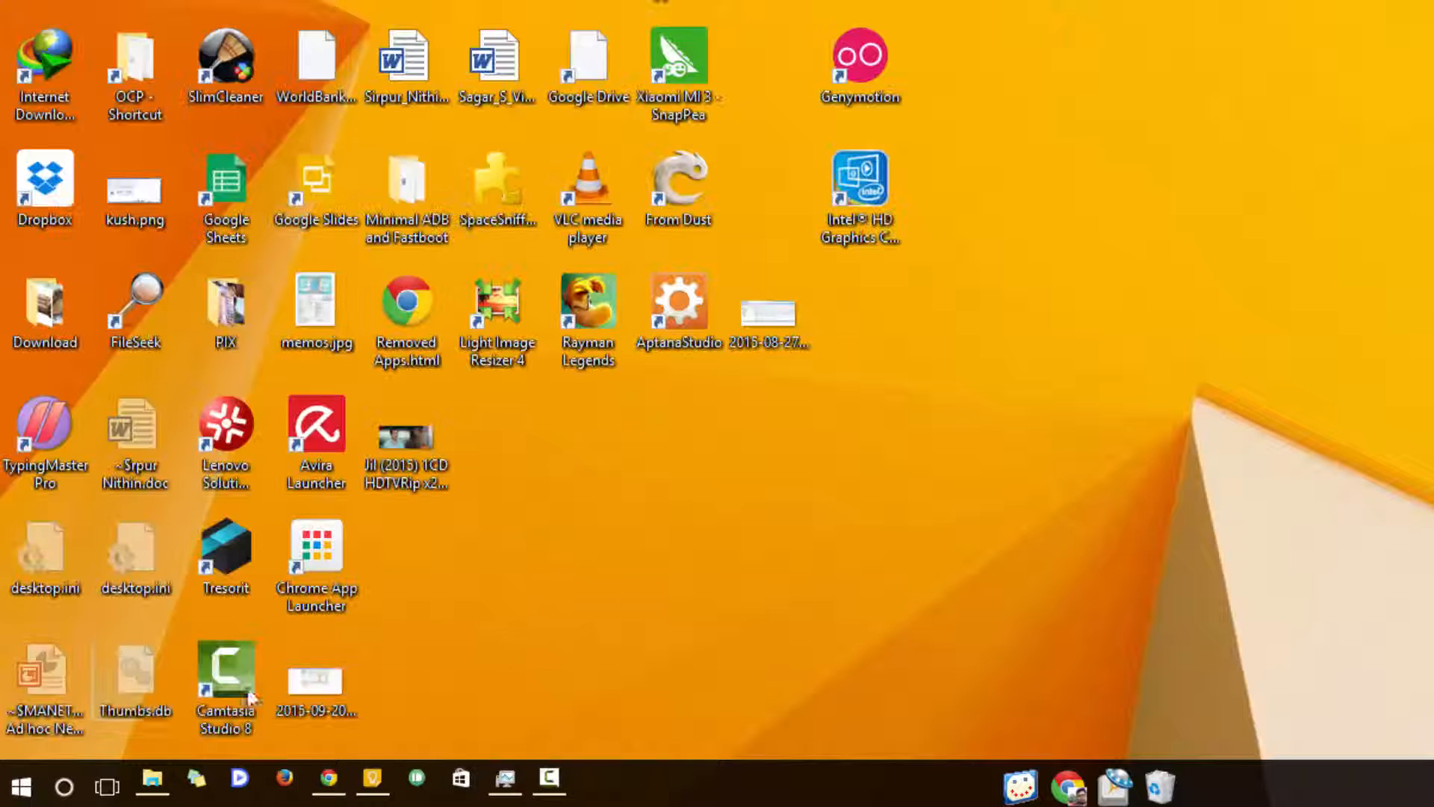
Bring up the Start menu to search for the Store app
{"action": "left_click", "coordinate": [20, 785]}
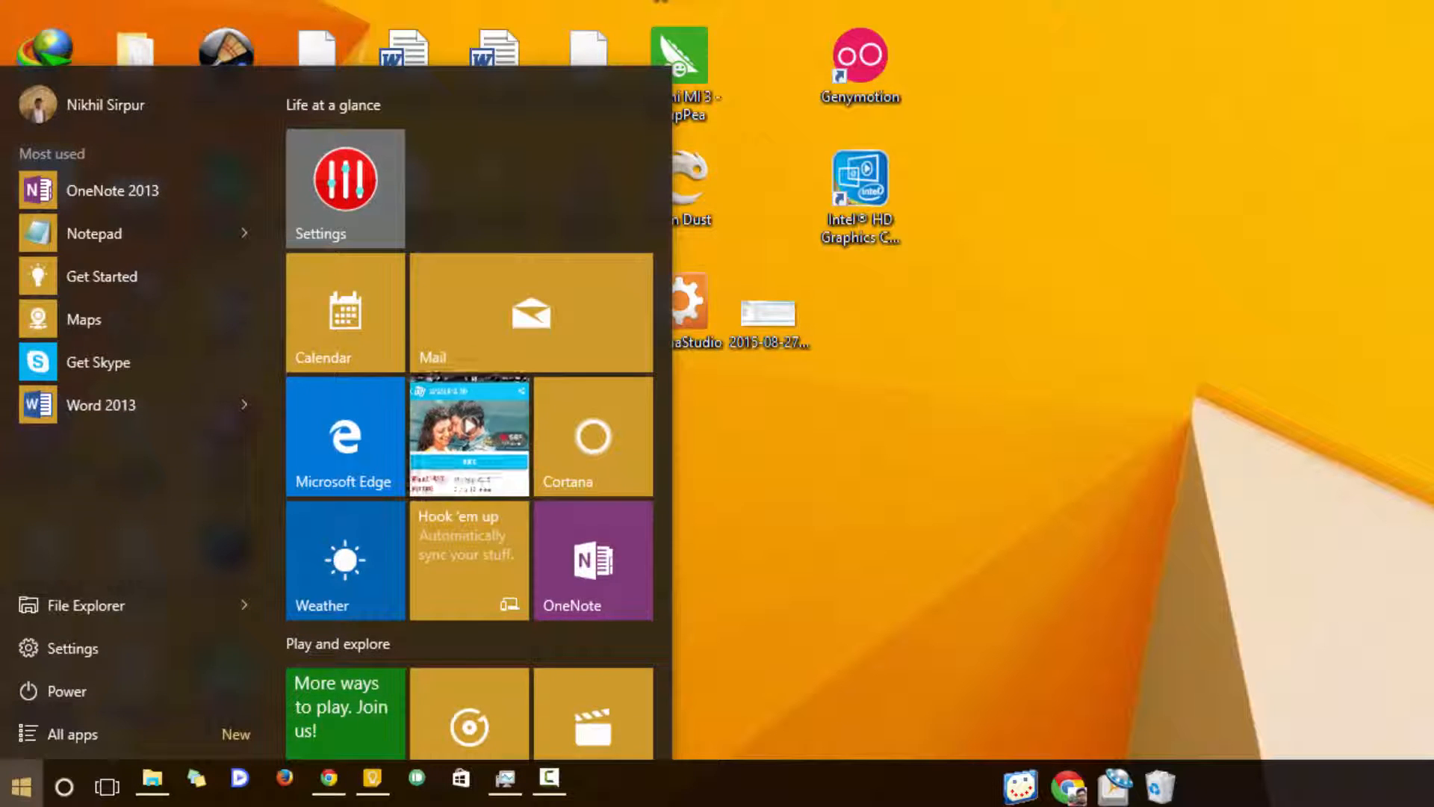
{"action": "type", "text": "sto"}
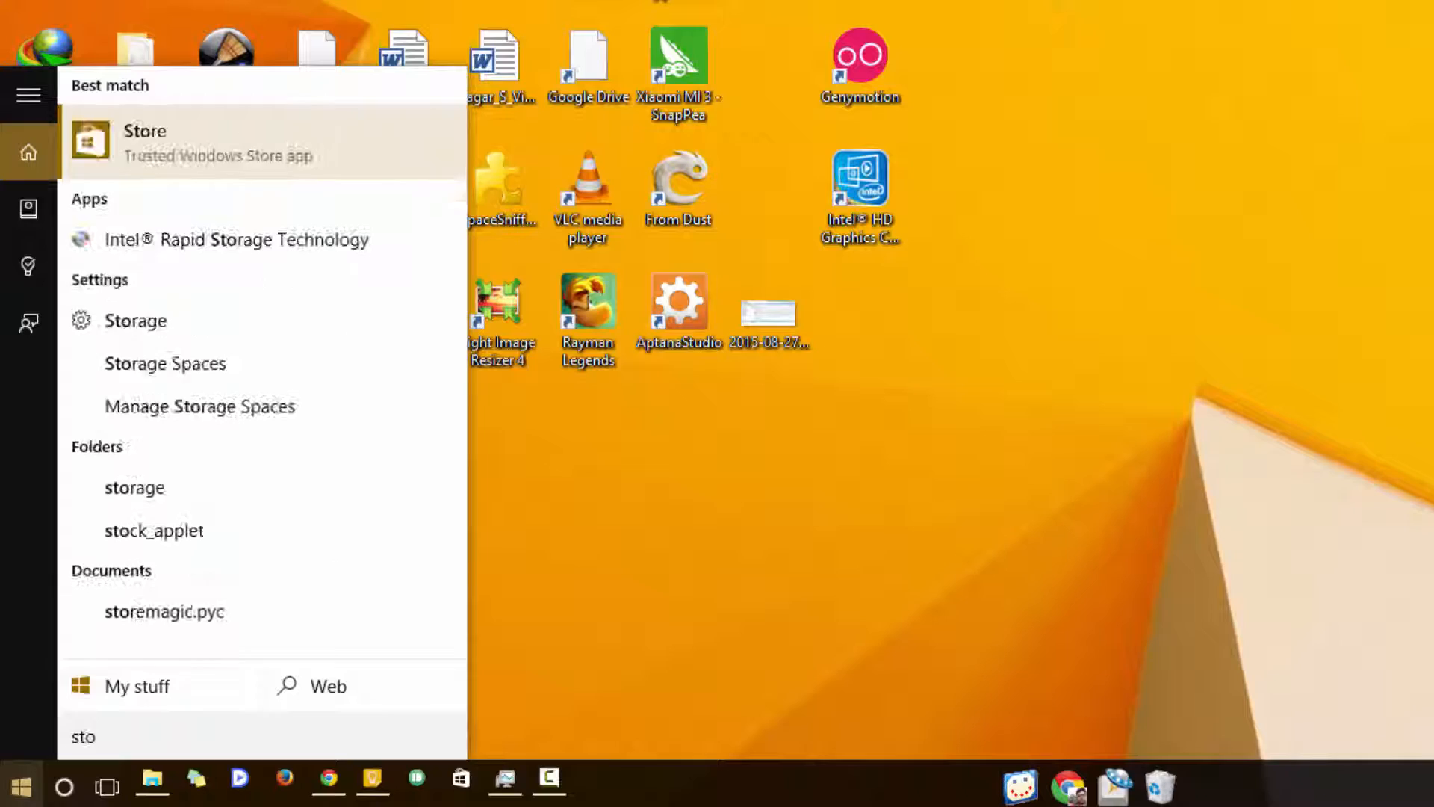
{"action": "type", "text": "re"}
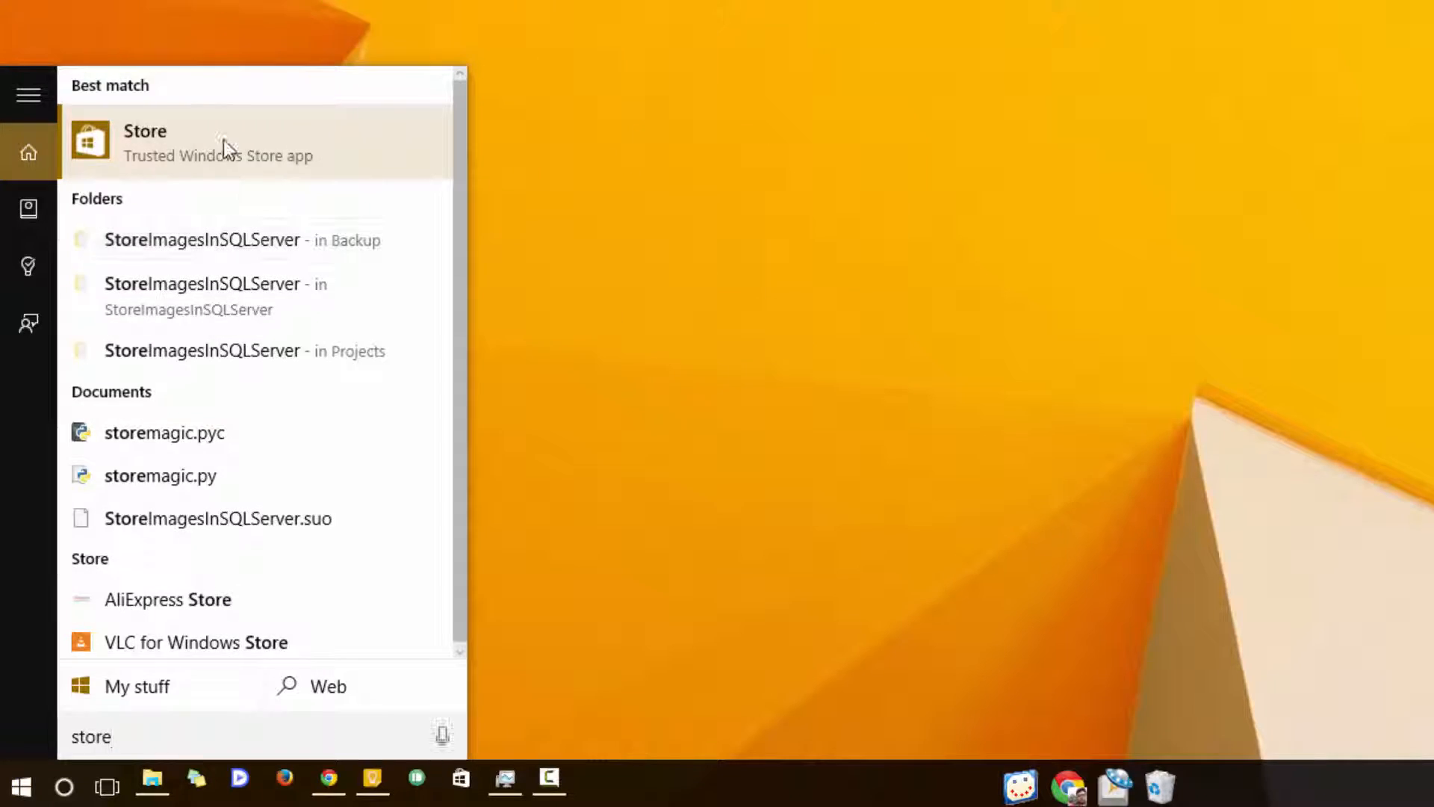
Launch the Store from the results and briefly view the account menu
{"action": "left_click", "coordinate": [223, 140]}
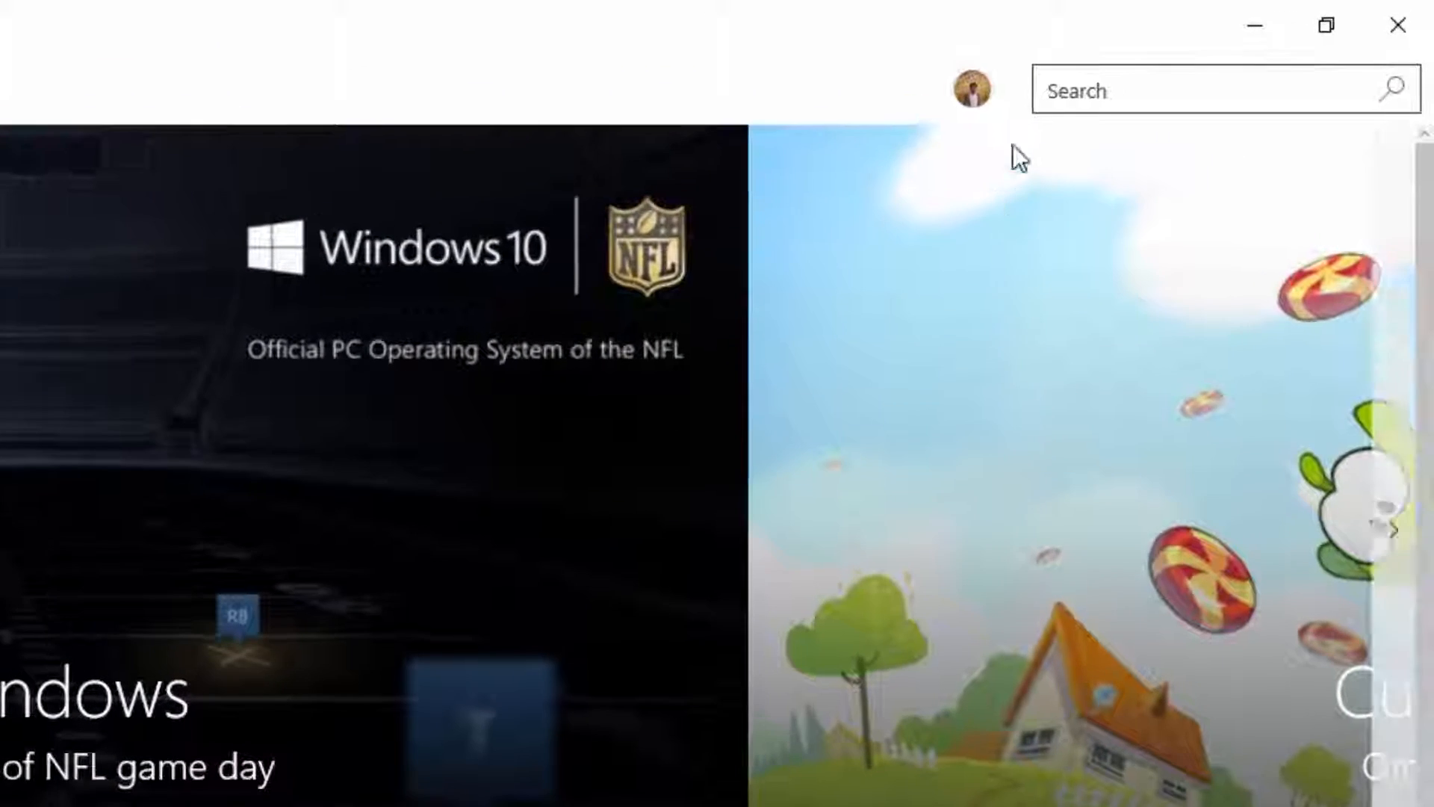
{"action": "left_click", "coordinate": [973, 89]}
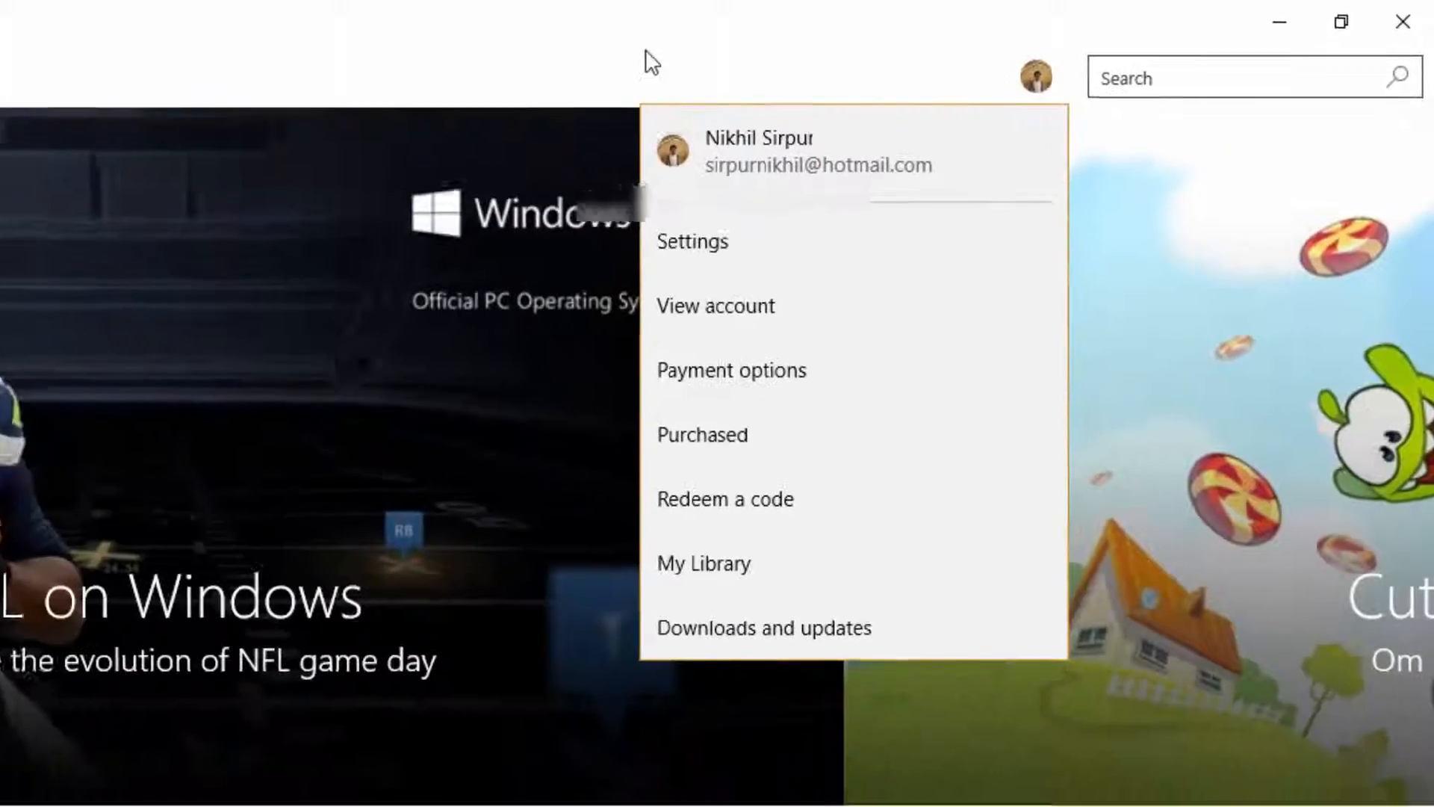
{"action": "left_click", "coordinate": [499, 106]}
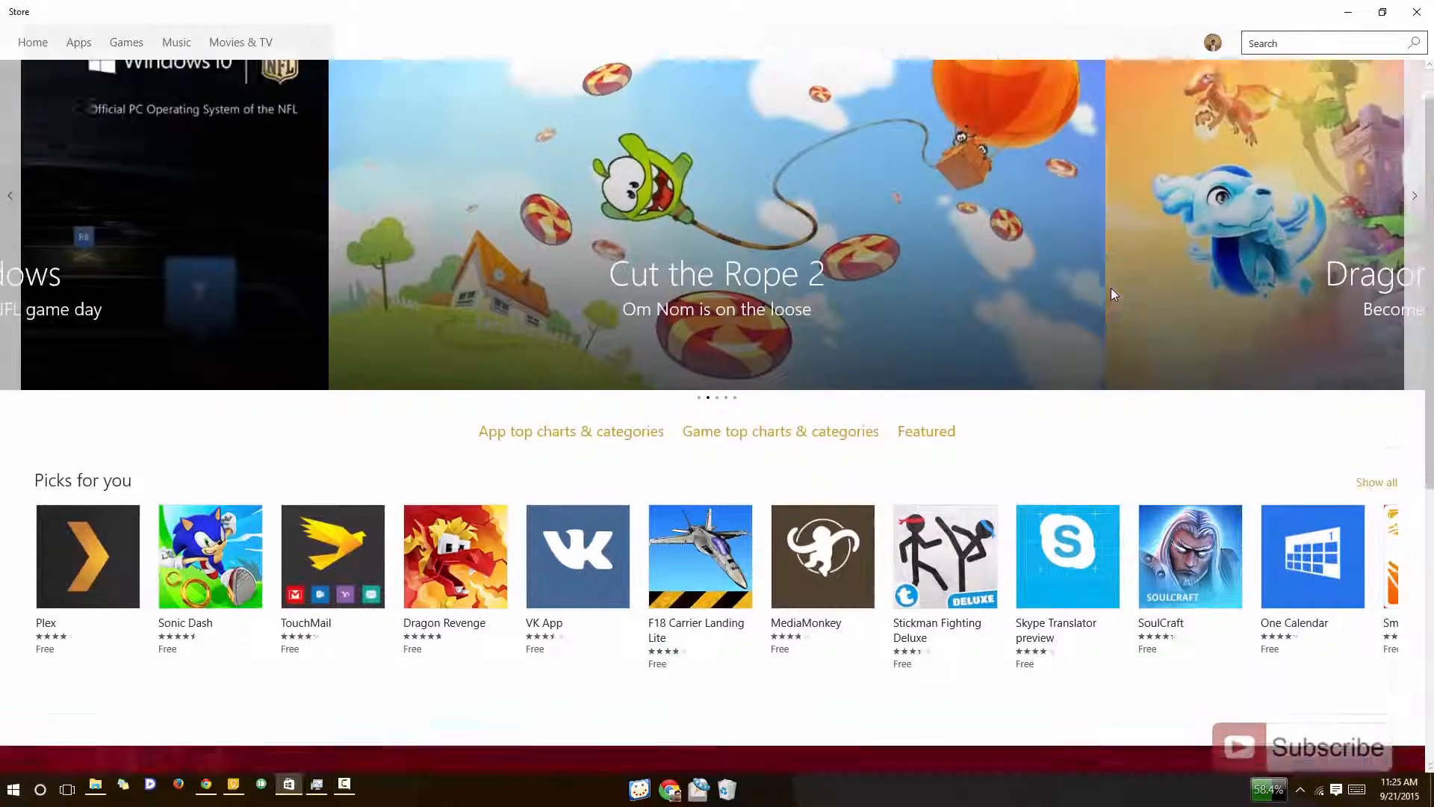
{"action": "scroll", "coordinate": [816, 273], "scroll_direction": "down", "scroll_amount": 5}
{"action": "scroll", "coordinate": [817, 272], "scroll_direction": "up", "scroll_amount": 5}
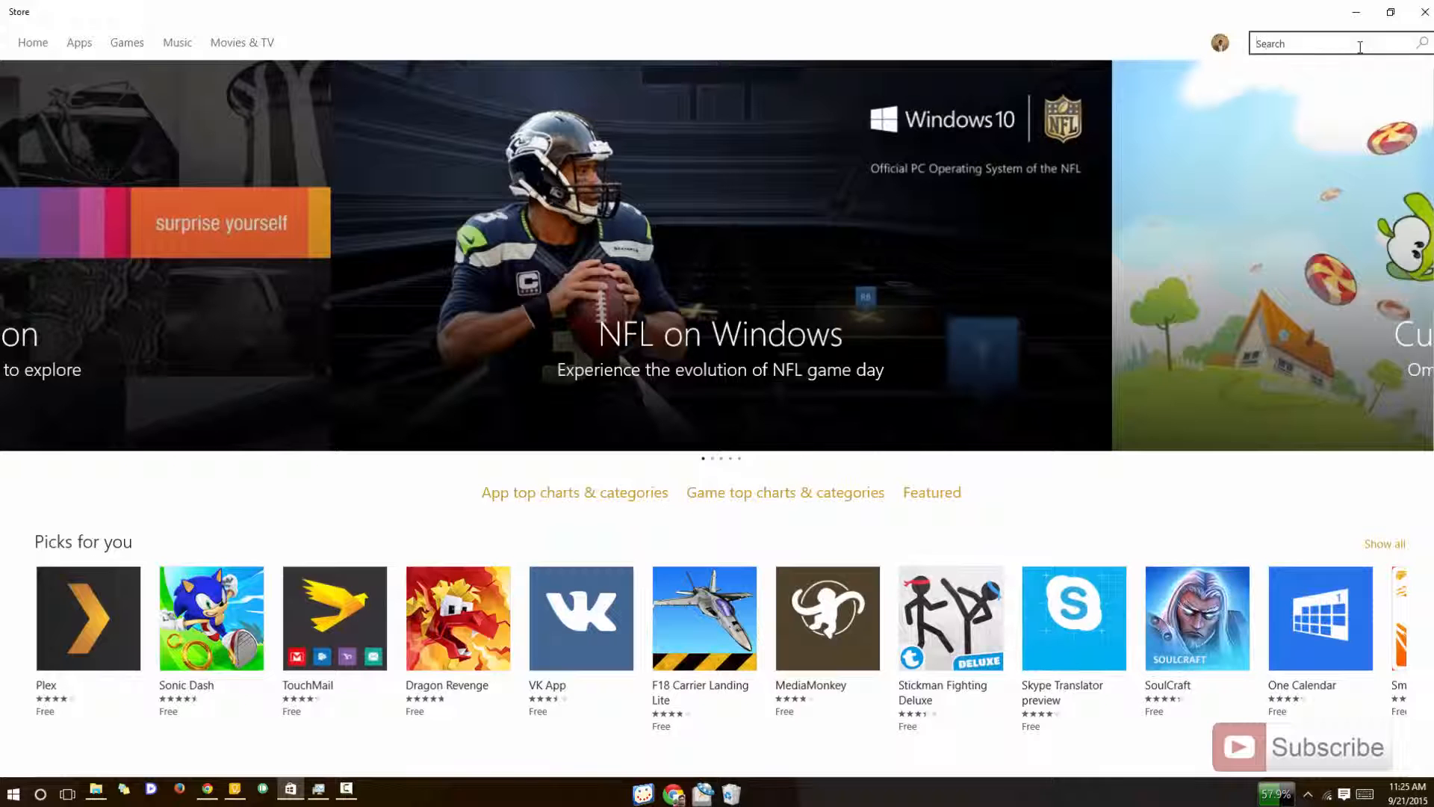
{"action": "type", "text": "cal"}
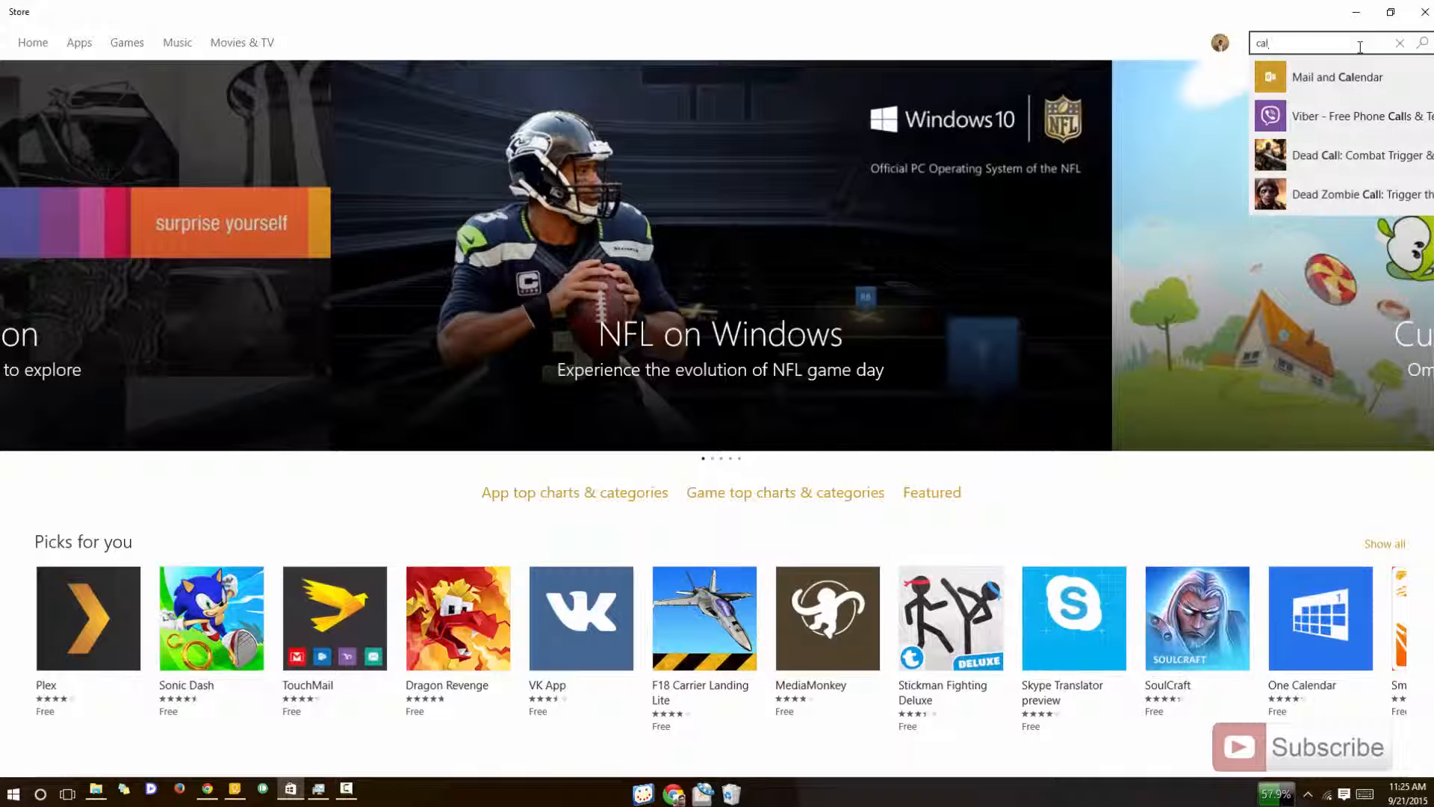
{"action": "type", "text": "Calculator X8"}
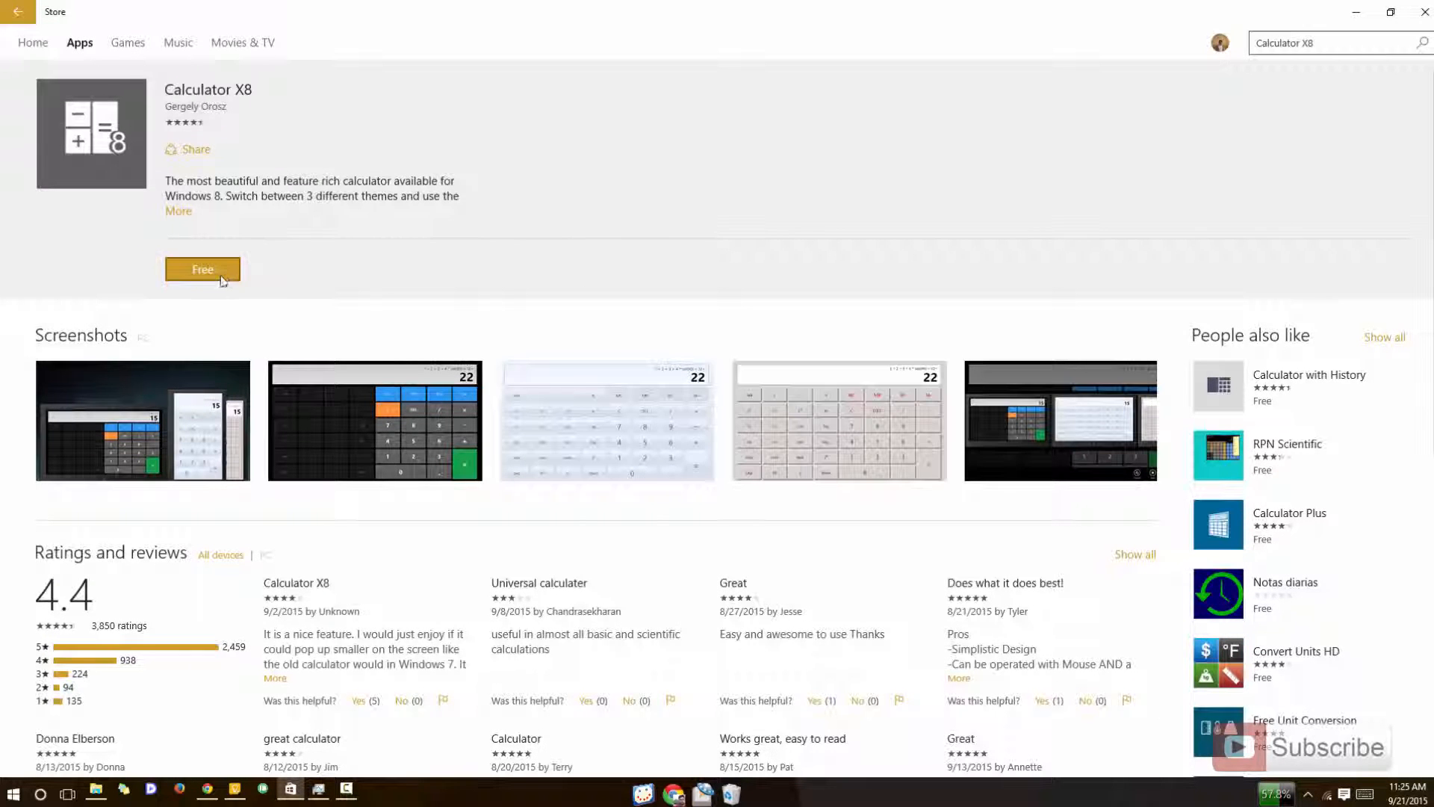
Get the free Calculator X8 app so it begins downloading
{"action": "left_click", "coordinate": [221, 272]}
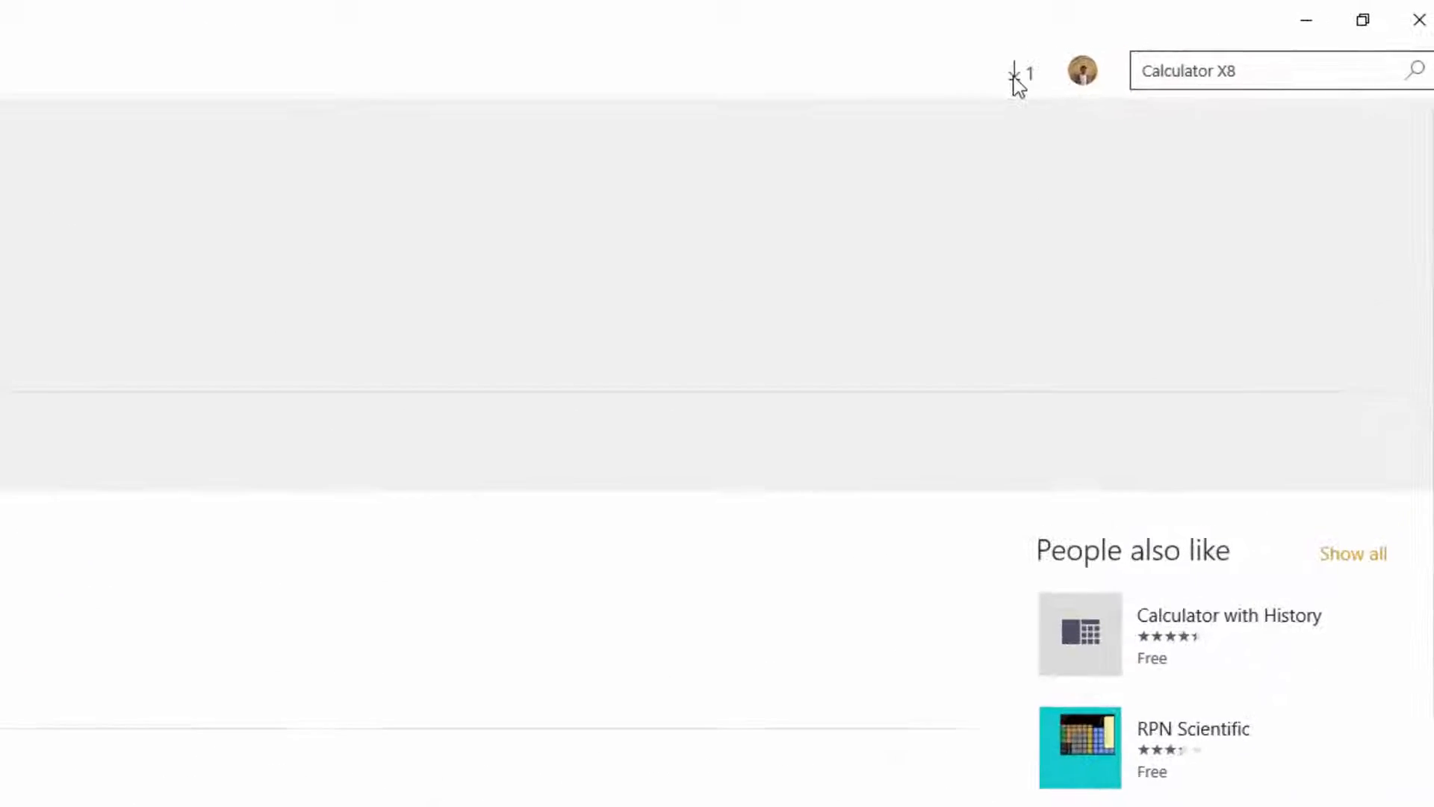
View Downloads and updates with Calculator X8 marked Completed
{"action": "left_click", "coordinate": [990, 81]}
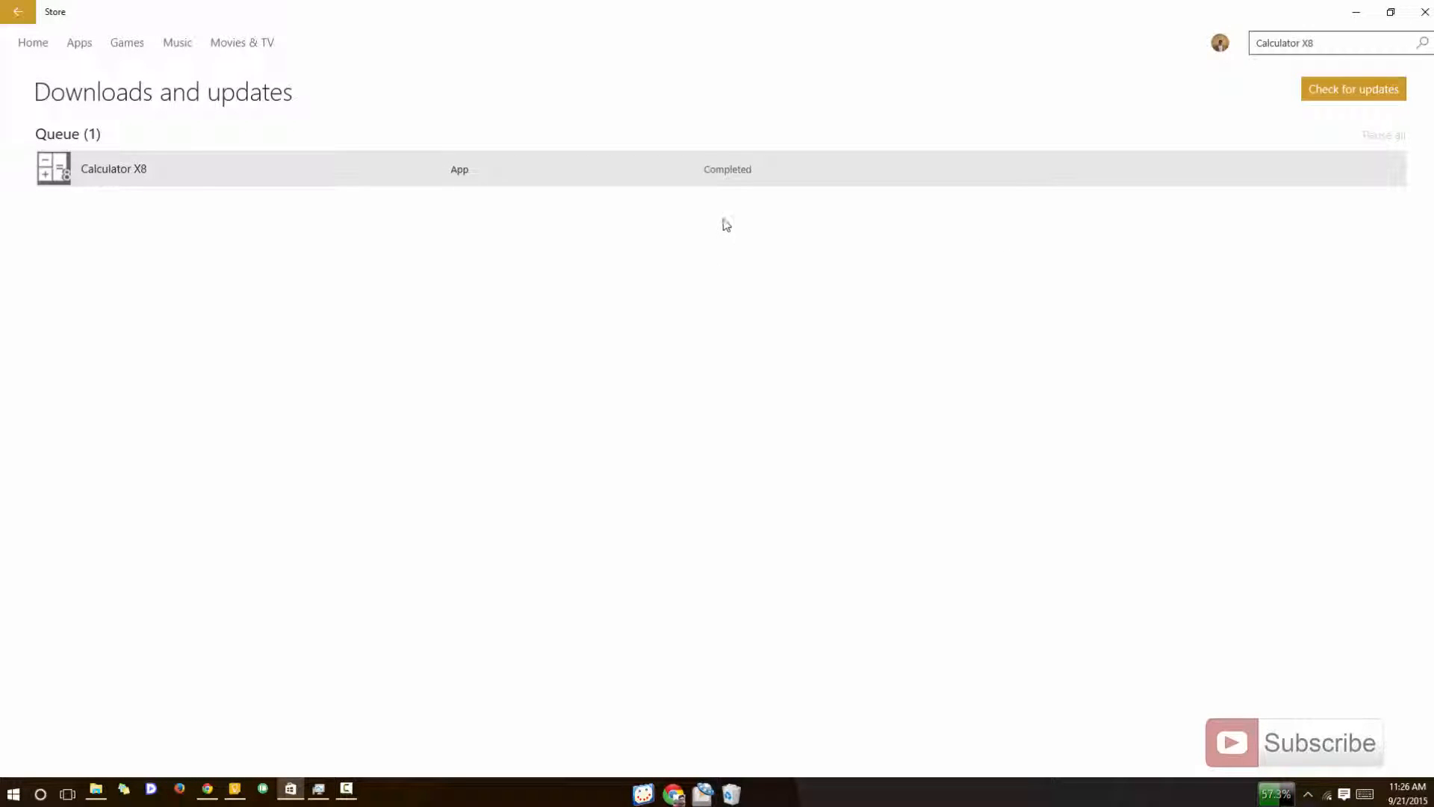
Show the Start menu's All apps list with Calculator X8 under recently added
{"action": "left_click", "coordinate": [13, 794]}
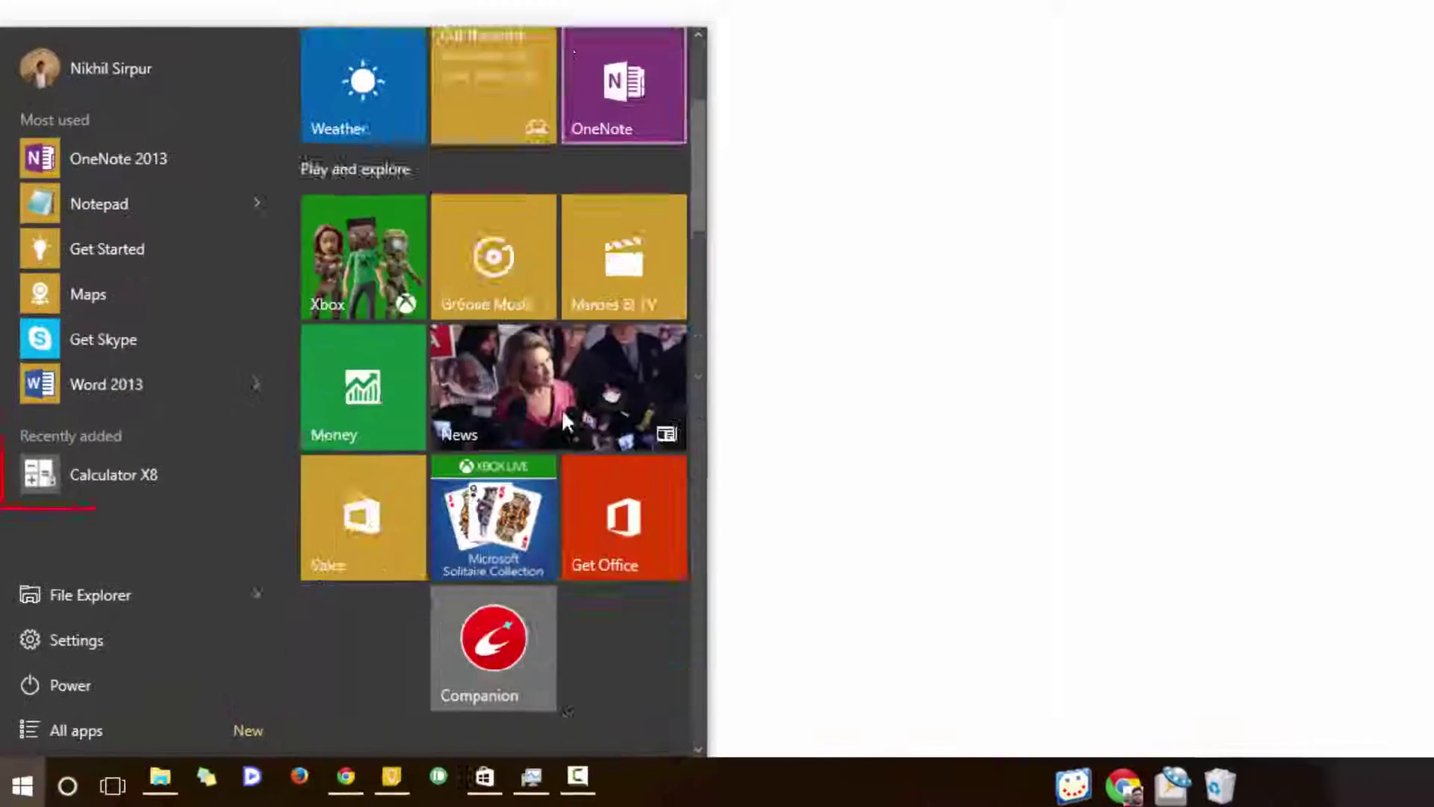
{"action": "scroll", "coordinate": [561, 408], "scroll_direction": "down", "scroll_amount": 5}
{"action": "scroll", "coordinate": [577, 399], "scroll_direction": "down", "scroll_amount": 5}
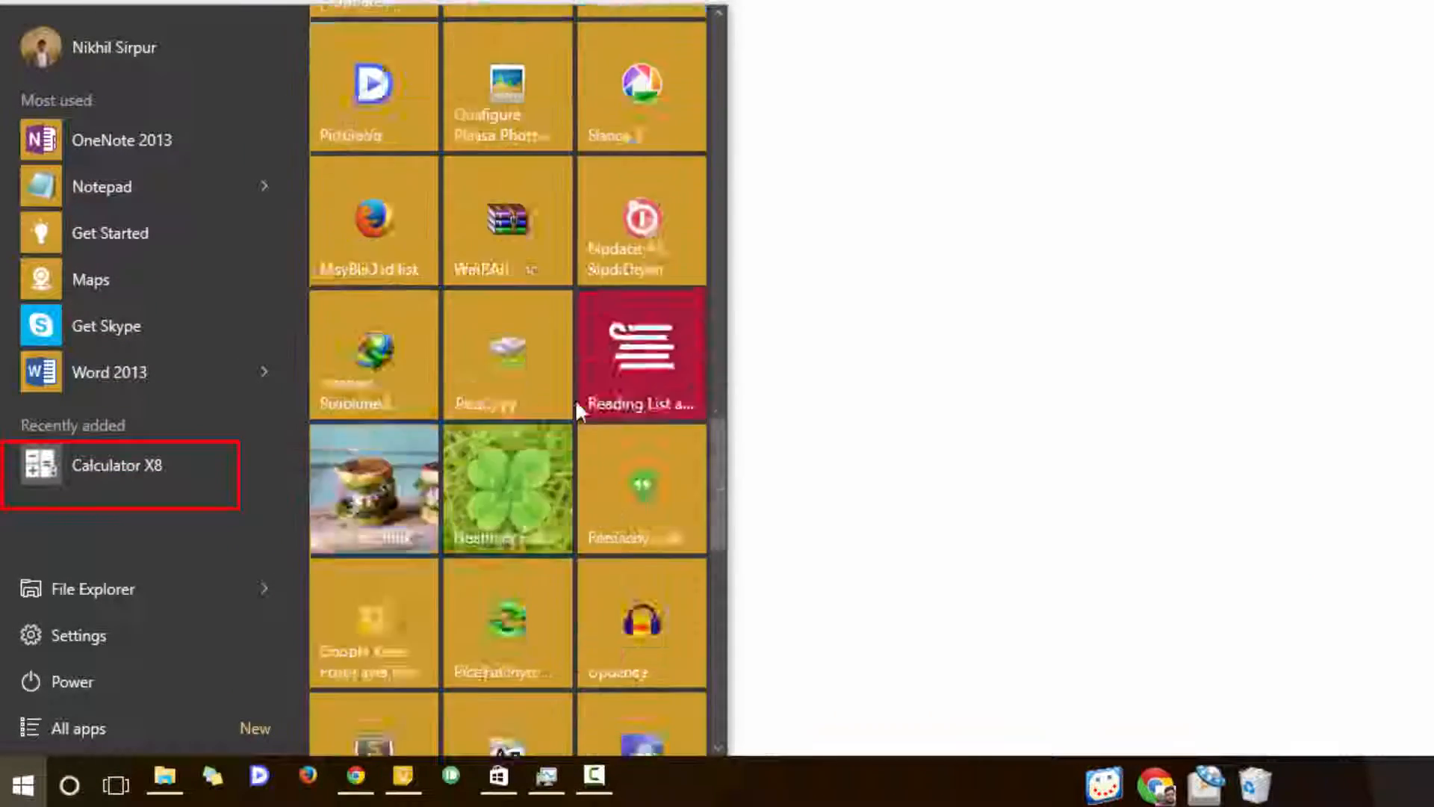
{"action": "scroll", "coordinate": [574, 399], "scroll_direction": "down", "scroll_amount": 5}
{"action": "scroll", "coordinate": [575, 399], "scroll_direction": "down", "scroll_amount": 5}
{"action": "scroll", "coordinate": [575, 398], "scroll_direction": "down", "scroll_amount": 5}
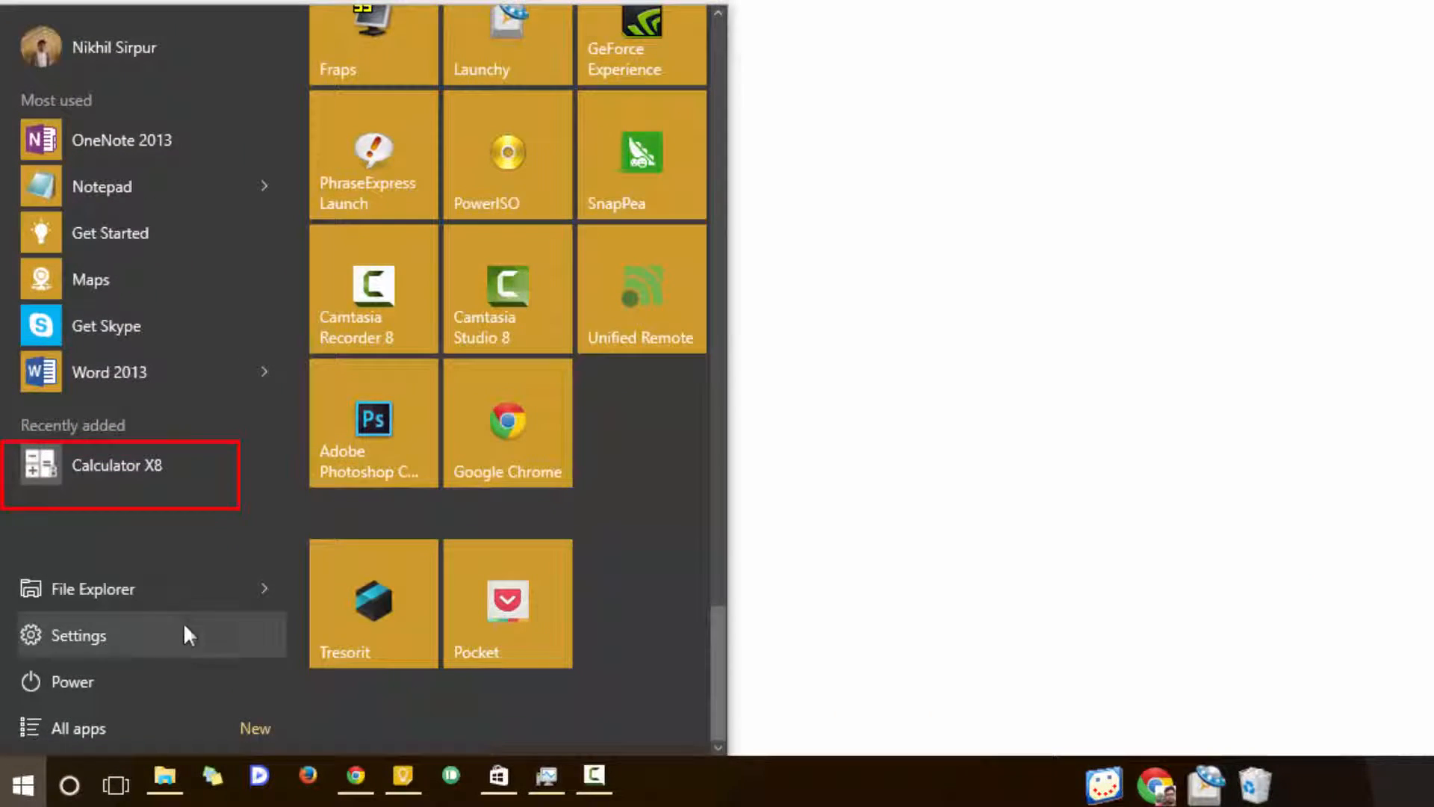
{"action": "left_click", "coordinate": [131, 728]}
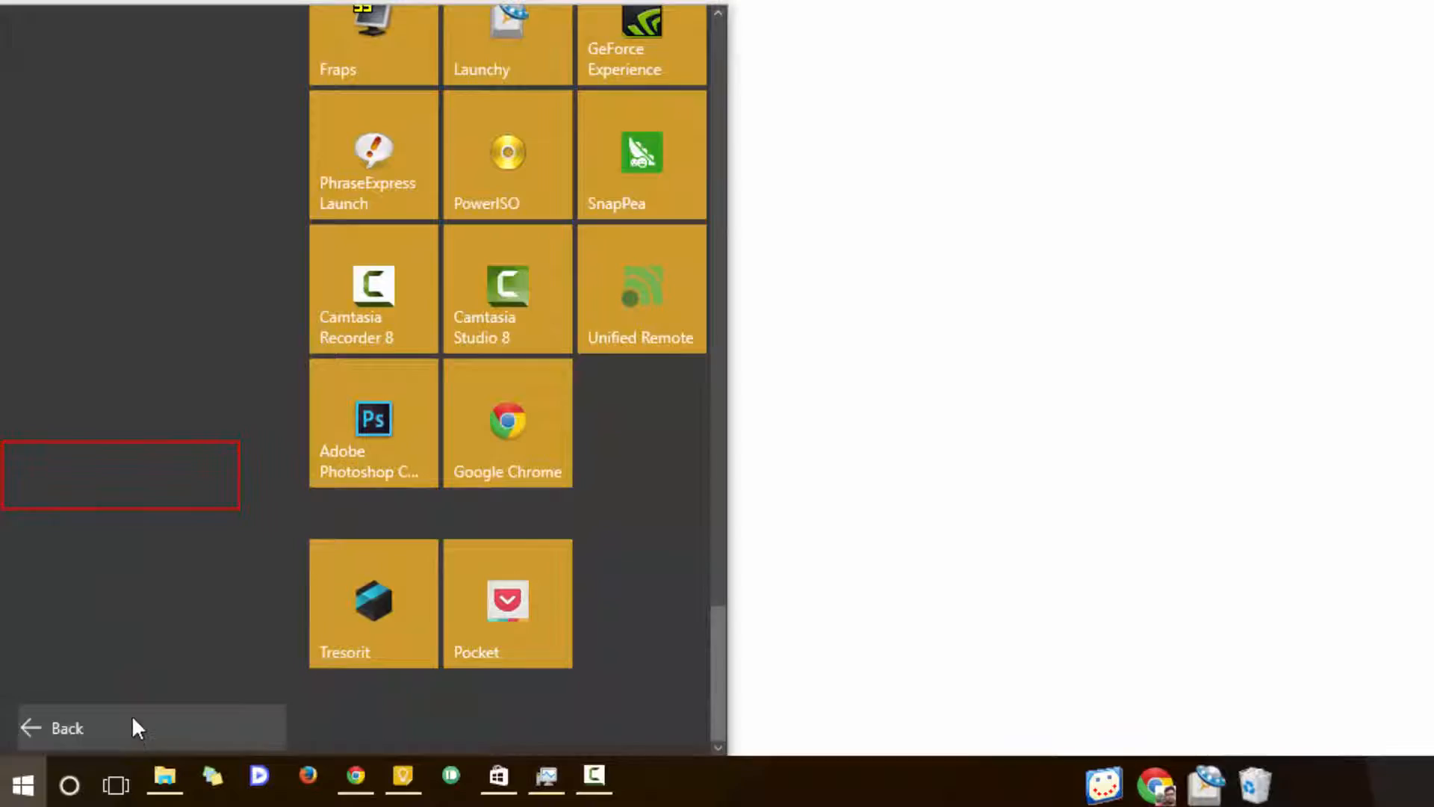
{"action": "scroll", "coordinate": [117, 471], "scroll_direction": "down", "scroll_amount": 3}
{"action": "scroll", "coordinate": [119, 474], "scroll_direction": "down", "scroll_amount": 3}
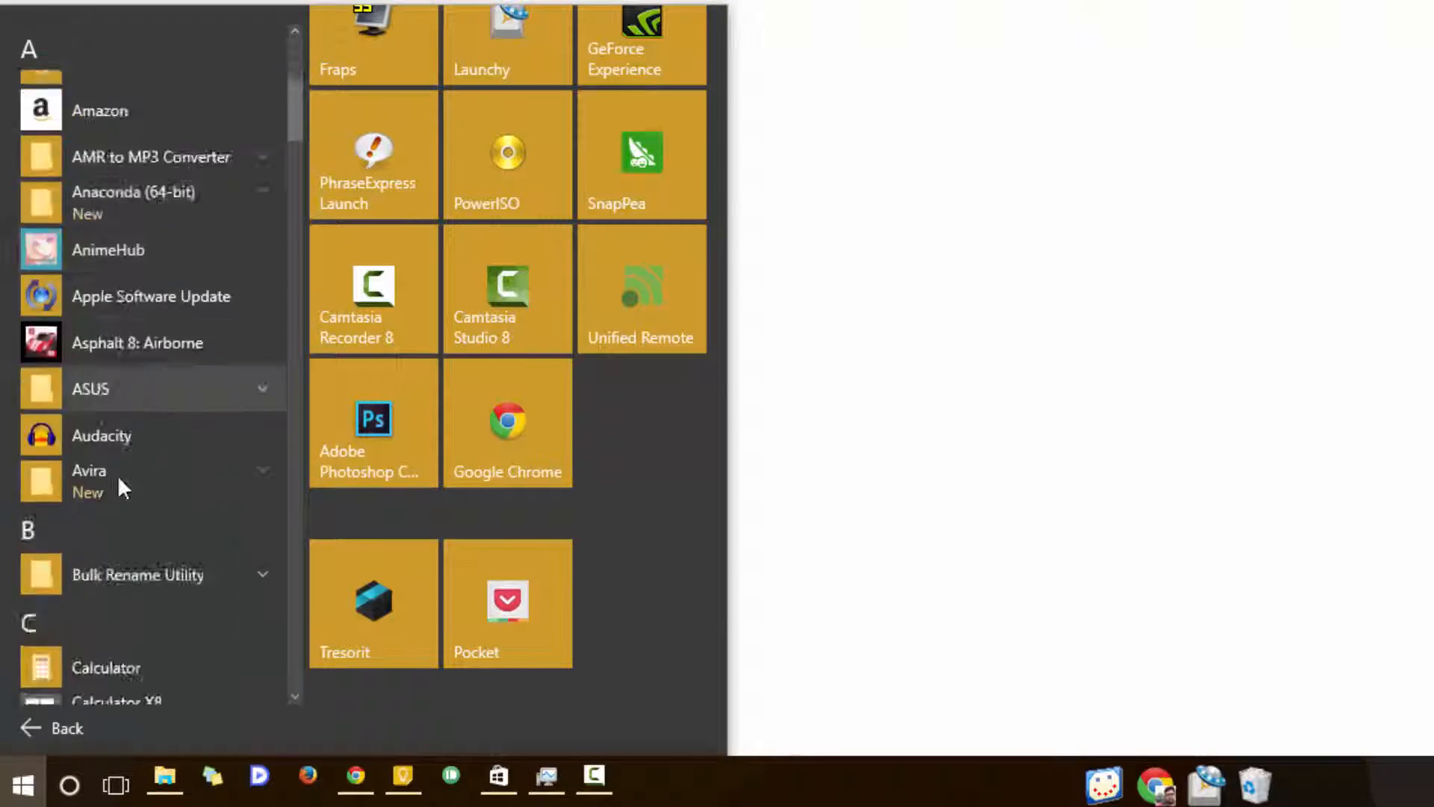